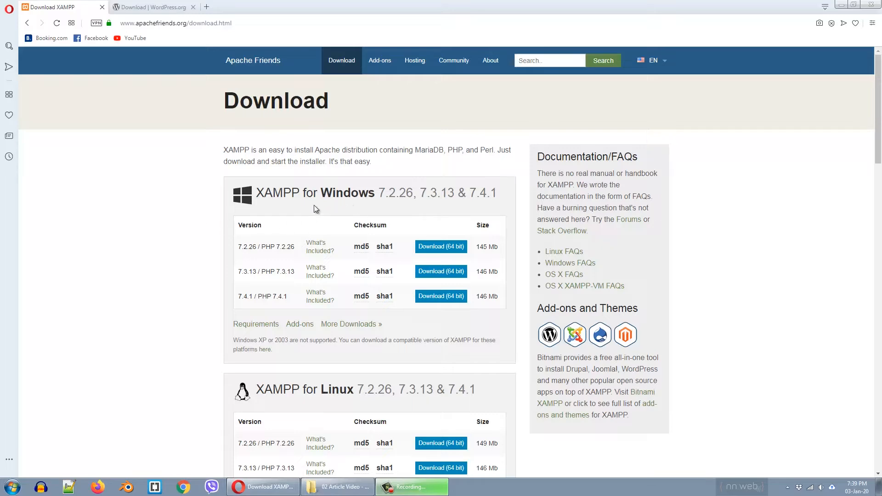
- Switch to the WordPress.org download tab and bring up the XAMPP Control Panel from the system tray
{"action": "scroll", "coordinate": [190, 222], "scroll_direction": "down", "scroll_amount": 4}
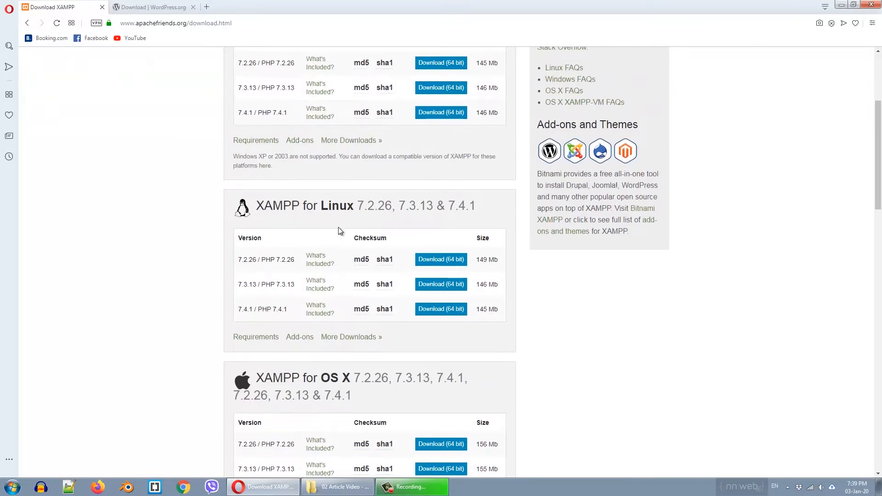
{"action": "scroll", "coordinate": [336, 224], "scroll_direction": "down", "scroll_amount": 4}
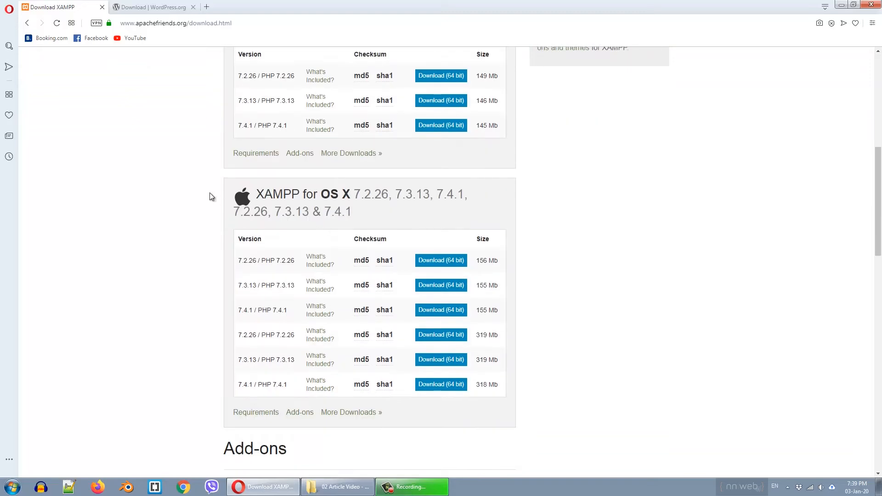
{"action": "left_click", "coordinate": [152, 7]}
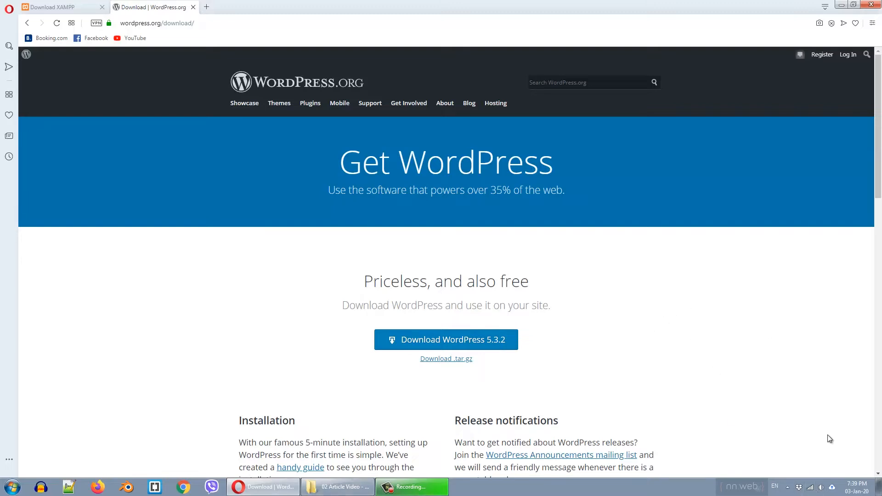
{"action": "left_click", "coordinate": [788, 487]}
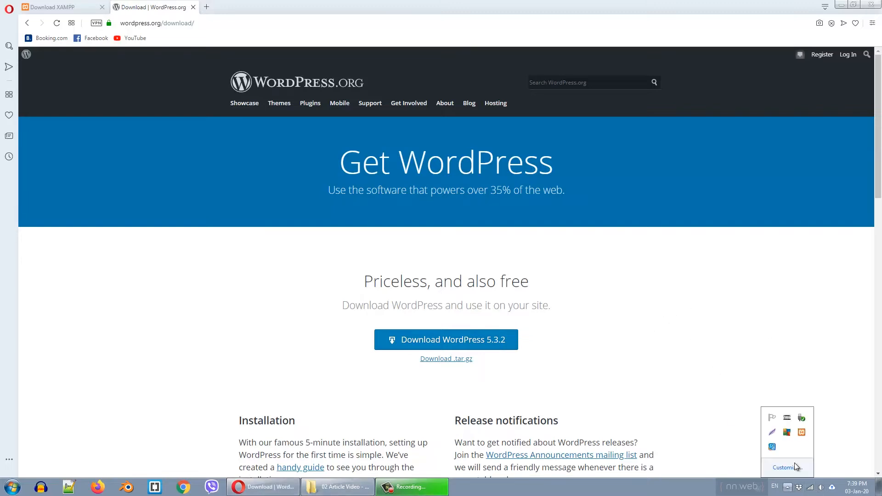
{"action": "left_click", "coordinate": [802, 433]}
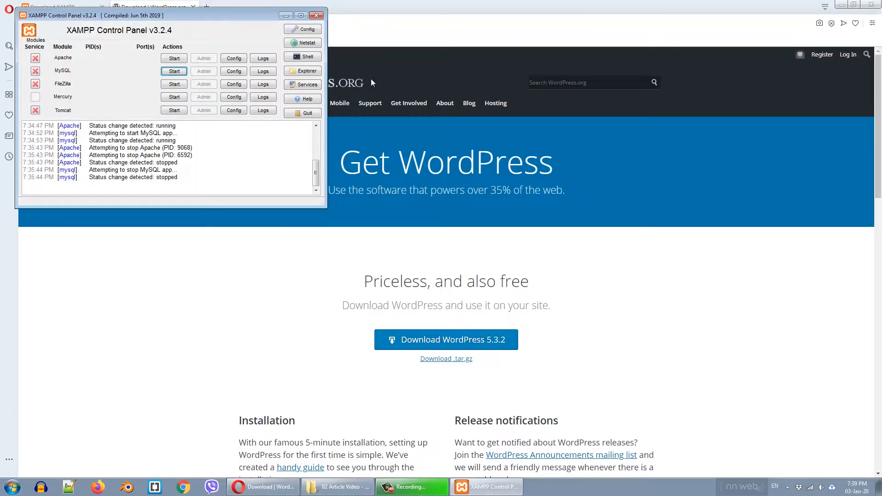
- Open the C:\xampp folder in Explorer, then quit XAMPP completely from its tray icon
{"action": "left_click", "coordinate": [298, 71]}
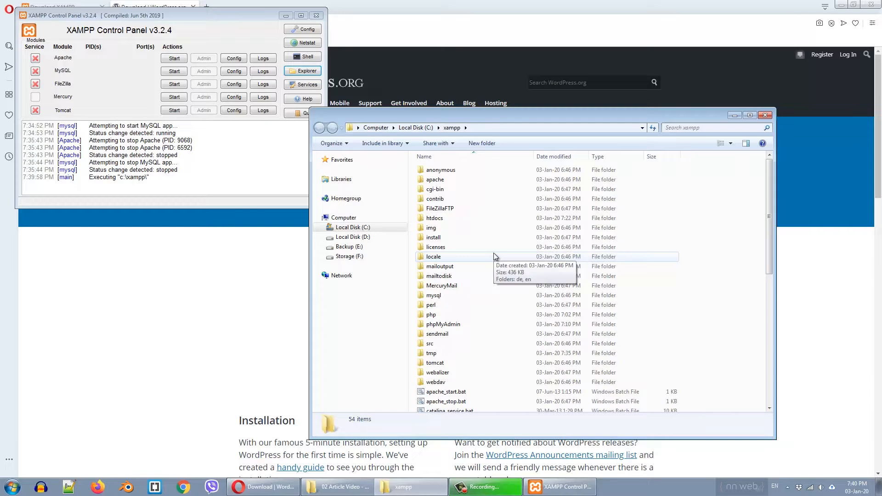
{"action": "left_click", "coordinate": [317, 16]}
{"action": "left_click", "coordinate": [788, 487]}
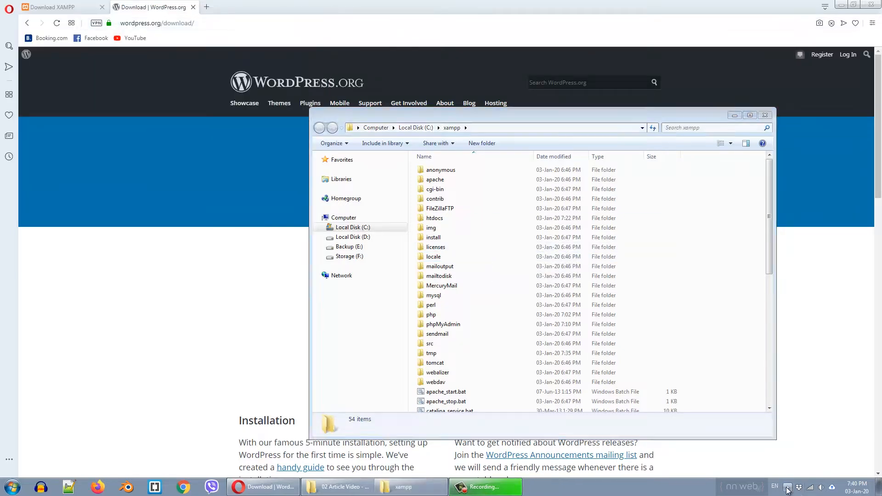
{"action": "right_click", "coordinate": [802, 433]}
{"action": "left_click", "coordinate": [816, 422]}
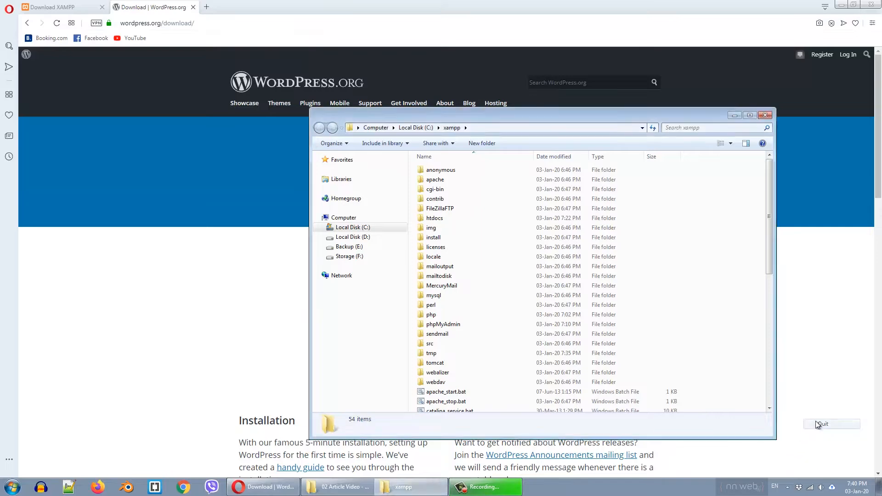
- Relaunch XAMPP by running xampp-control.exe from the C:\xampp folder
{"action": "left_click_drag", "start_coordinate": [503, 117], "coordinate": [452, 98]}
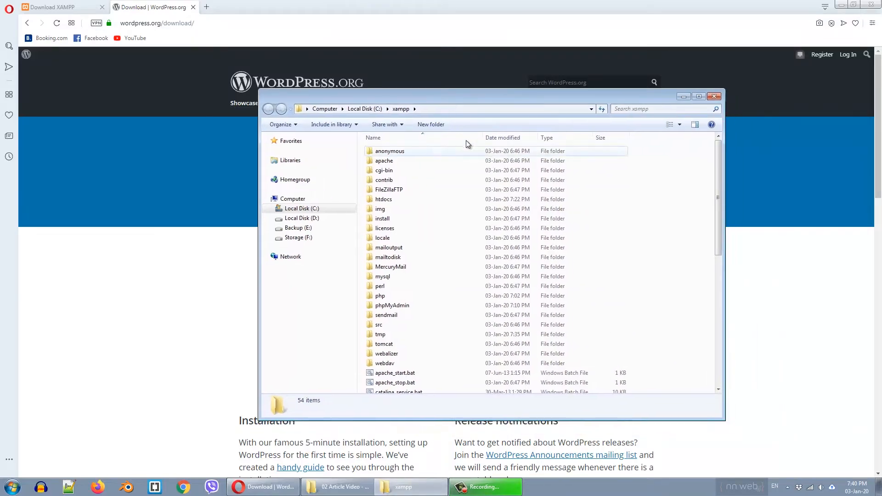
{"action": "left_click_drag", "start_coordinate": [718, 215], "coordinate": [666, 330]}
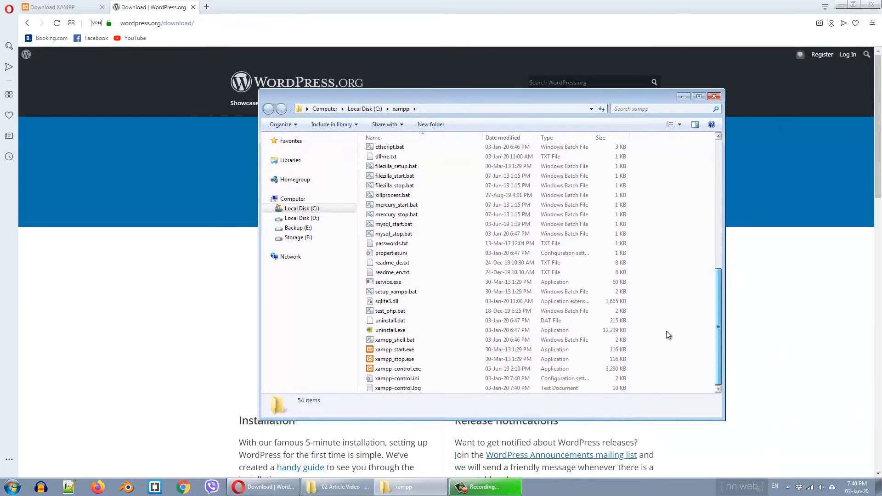
{"action": "double_click", "coordinate": [419, 368]}
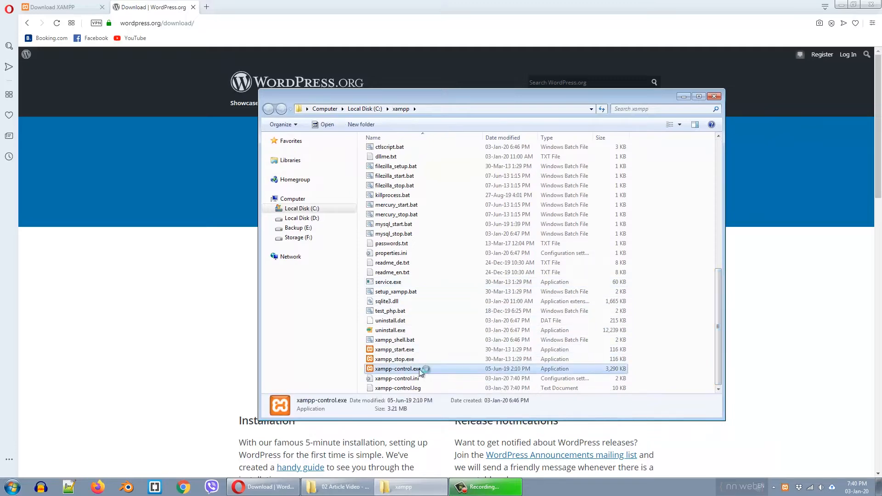
- Close the xampp folder, start the Apache and MySQL services, then hide the XAMPP panel
{"action": "left_click", "coordinate": [715, 96]}
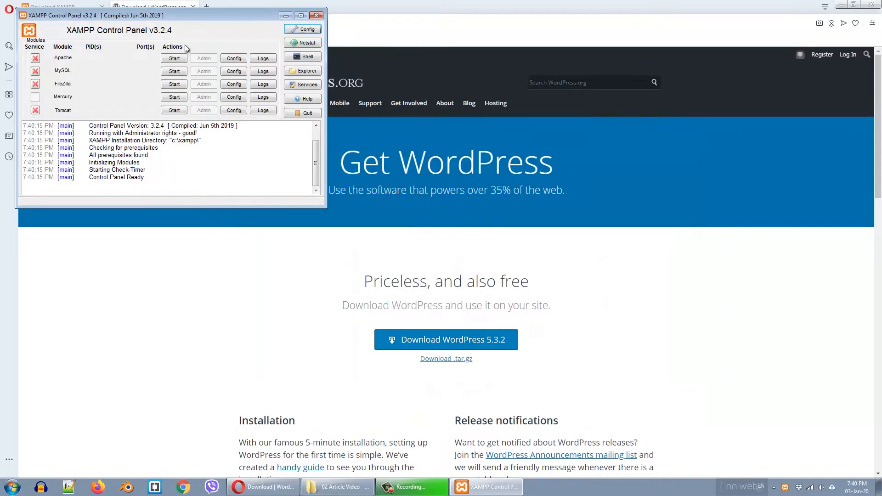
{"action": "left_click", "coordinate": [174, 58]}
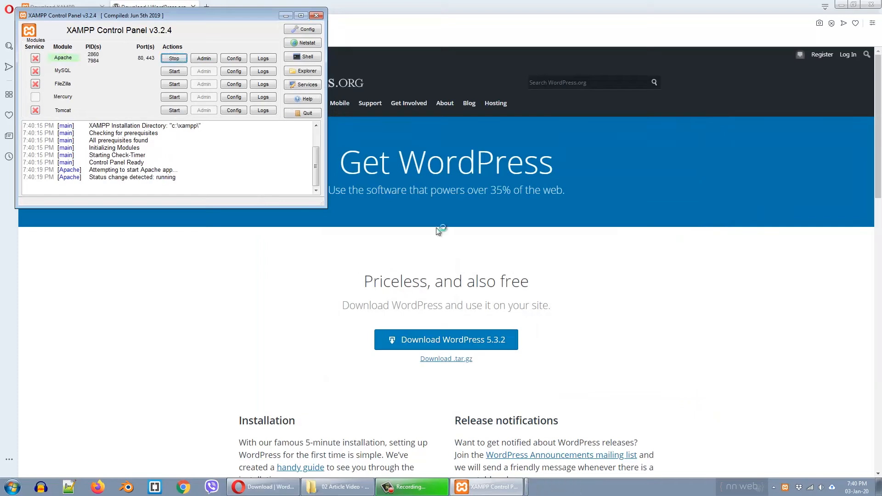
{"action": "left_click", "coordinate": [174, 72]}
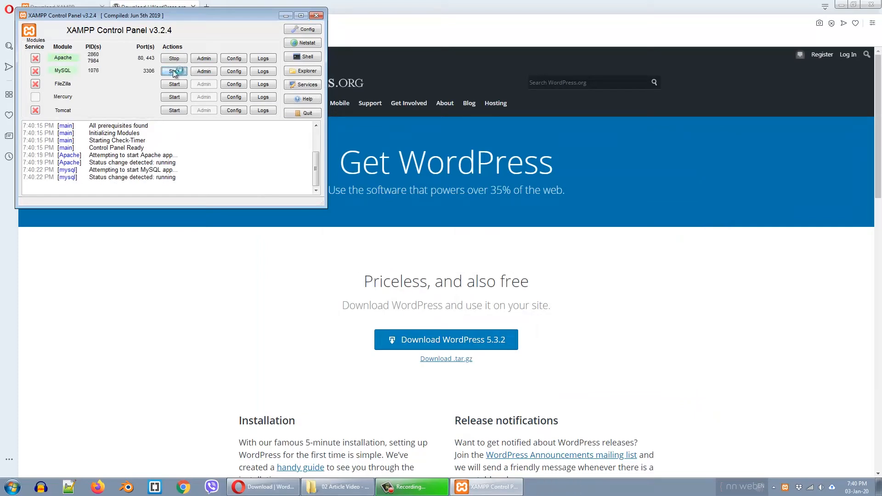
{"action": "left_click", "coordinate": [316, 15]}
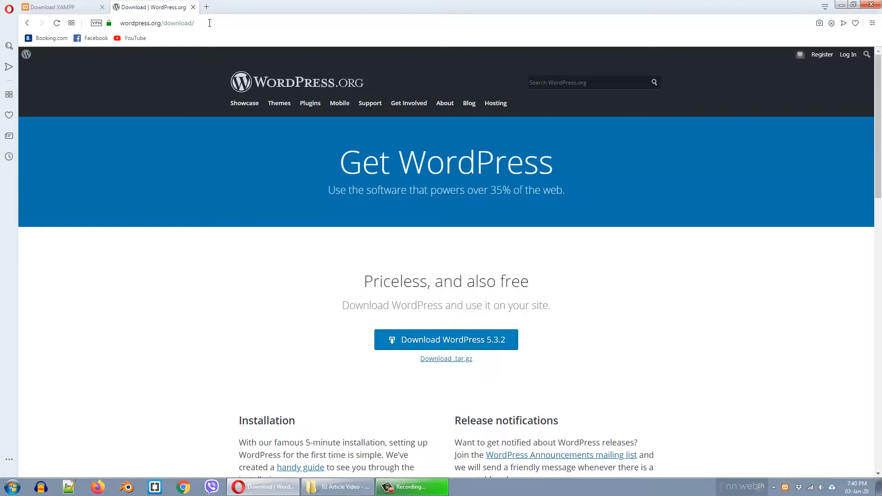
- Load localhost in a new tab to show the XAMPP for Windows 7.4.1 dashboard
{"action": "left_click", "coordinate": [206, 7]}
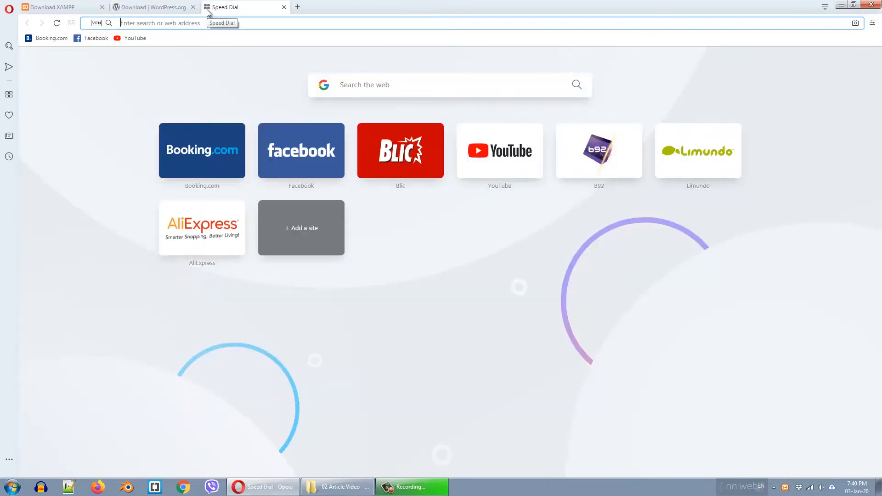
{"action": "type", "text": "lo"}
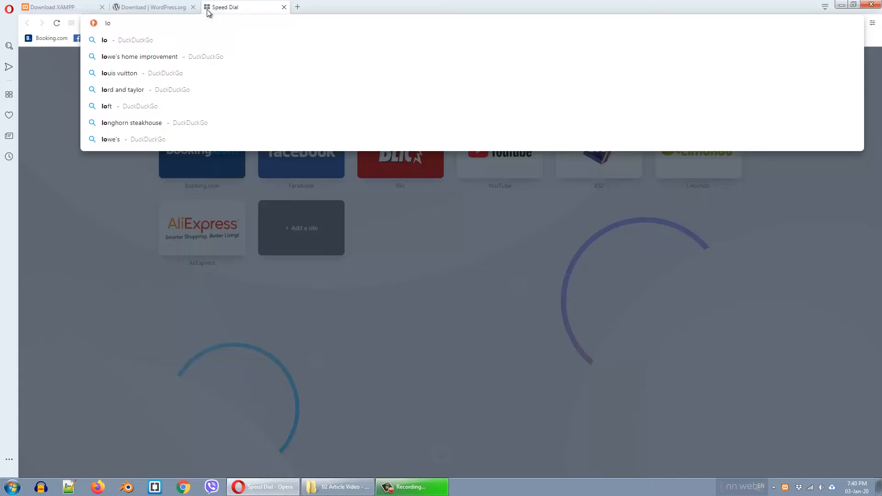
{"action": "type", "text": "cal"}
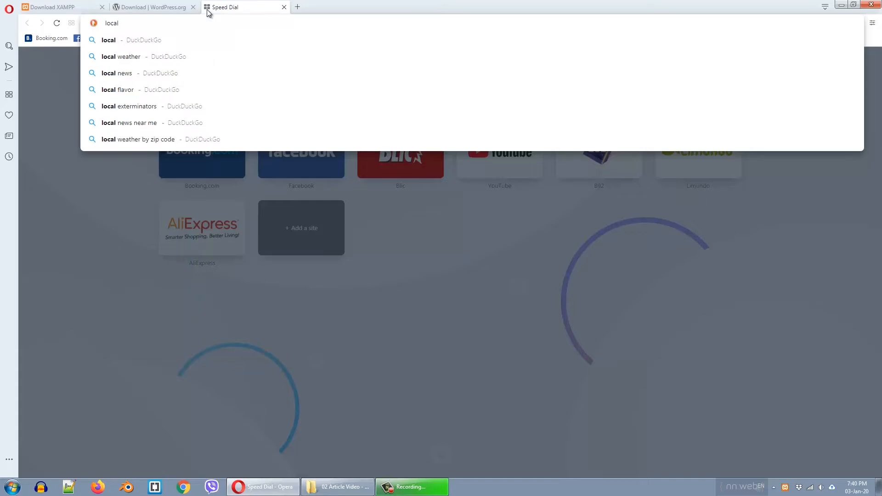
{"action": "type", "text": "host"}
{"action": "key", "text": "Return"}
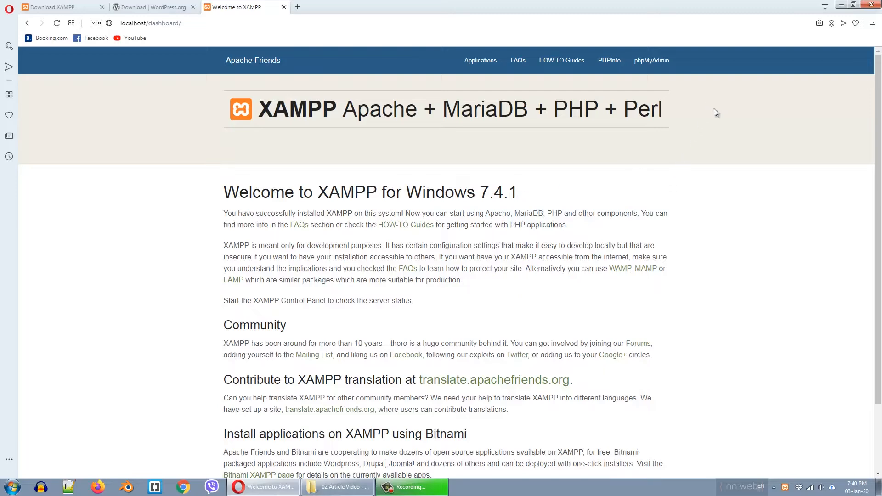
- Create an empty database named custom9 from phpMyAdmin's Databases page
{"action": "left_click", "coordinate": [658, 65]}
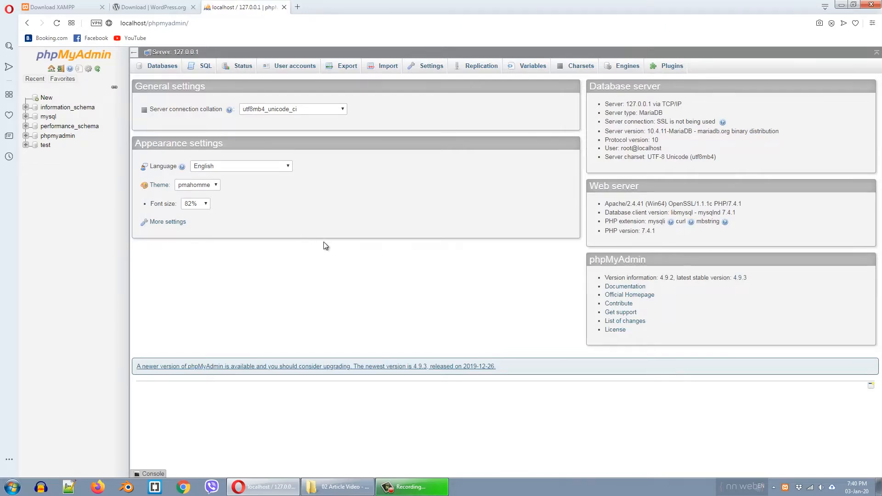
{"action": "left_click", "coordinate": [159, 68]}
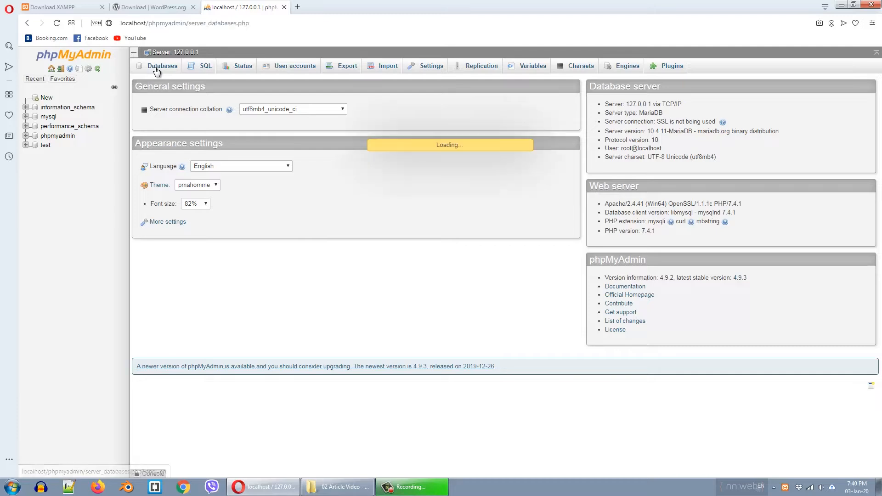
{"action": "left_click", "coordinate": [180, 138]}
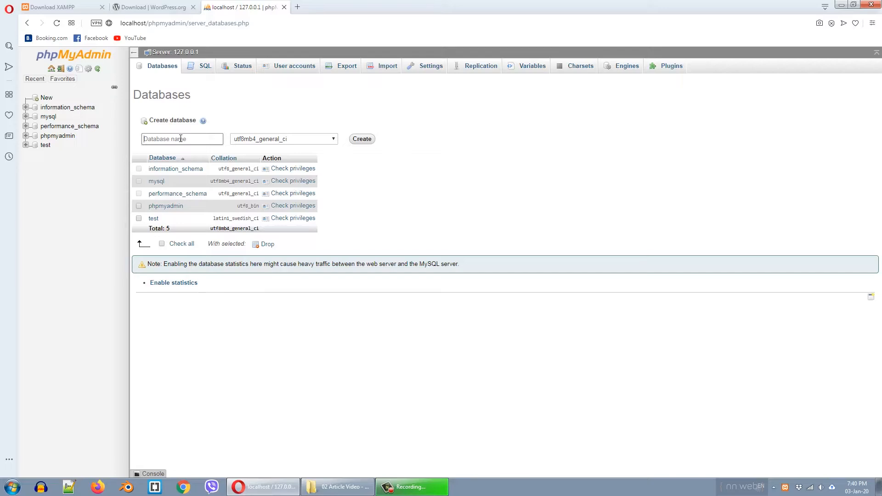
{"action": "type", "text": "custom9"}
{"action": "left_click", "coordinate": [362, 139]}
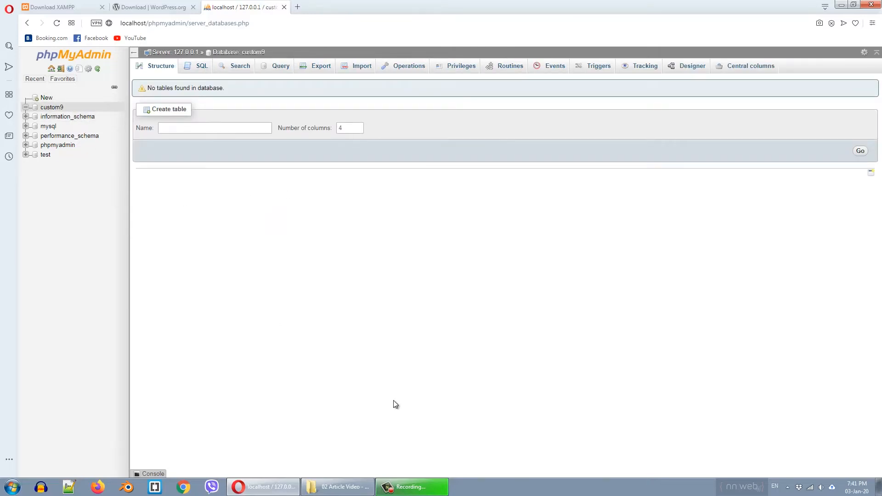
- Open the C:\xampp\htdocs folder in Explorer via the XAMPP Control Panel
{"action": "left_click", "coordinate": [788, 487]}
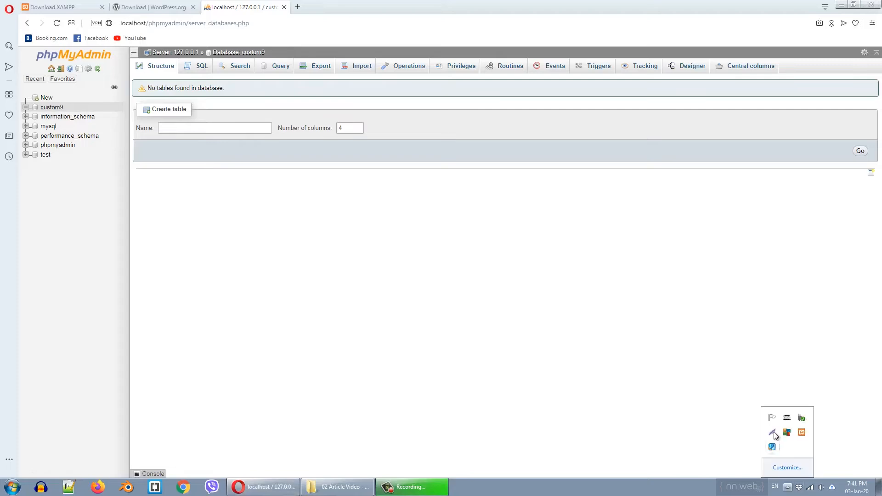
{"action": "left_click", "coordinate": [800, 434]}
{"action": "left_click", "coordinate": [307, 70]}
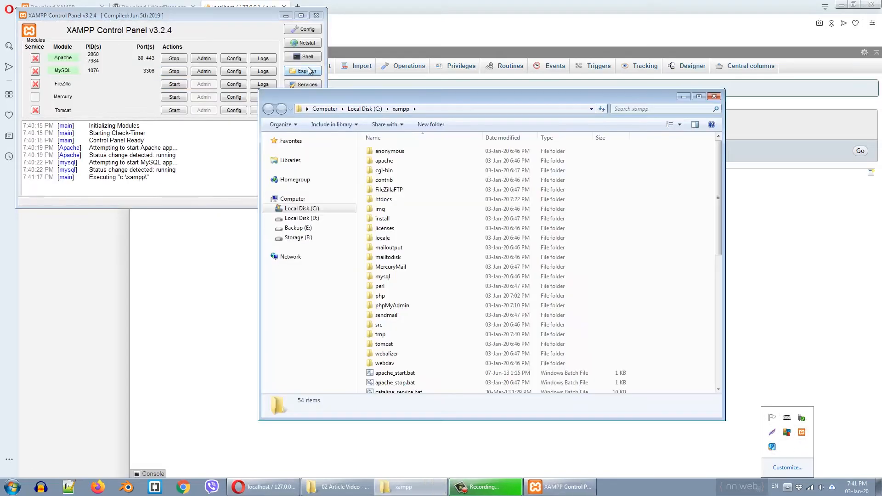
{"action": "left_click", "coordinate": [316, 15]}
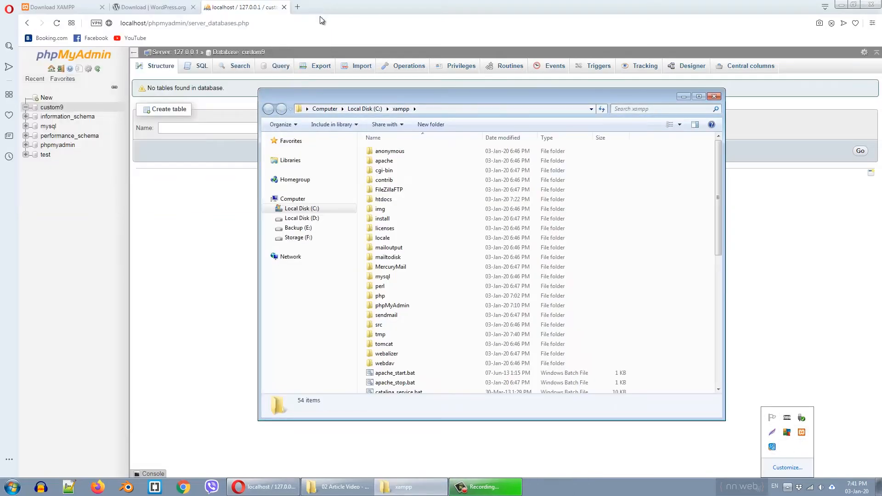
{"action": "double_click", "coordinate": [384, 199]}
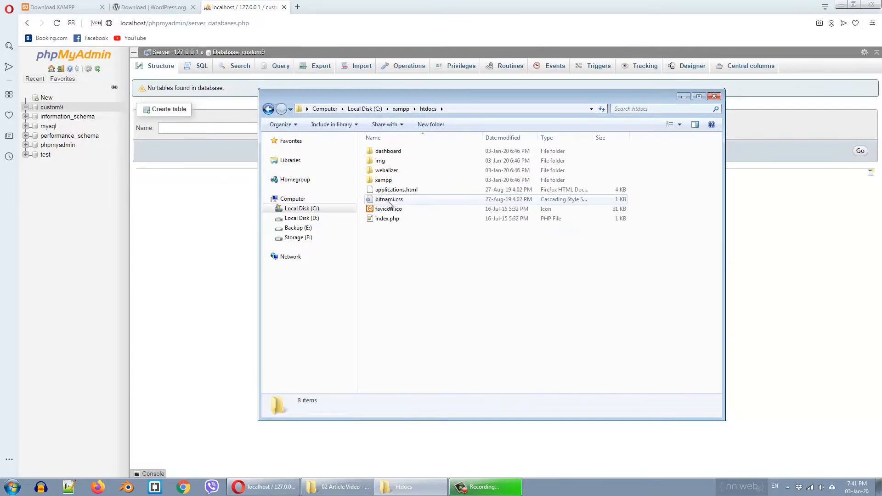
- Copy wordpress-5.3.2.zip from the downloads folder and paste it into htdocs
{"action": "left_click", "coordinate": [338, 490]}
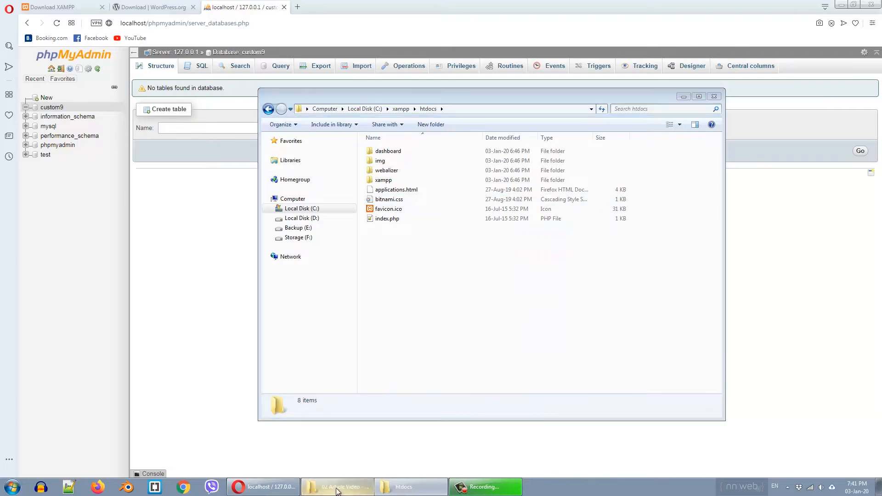
{"action": "left_click", "coordinate": [150, 60]}
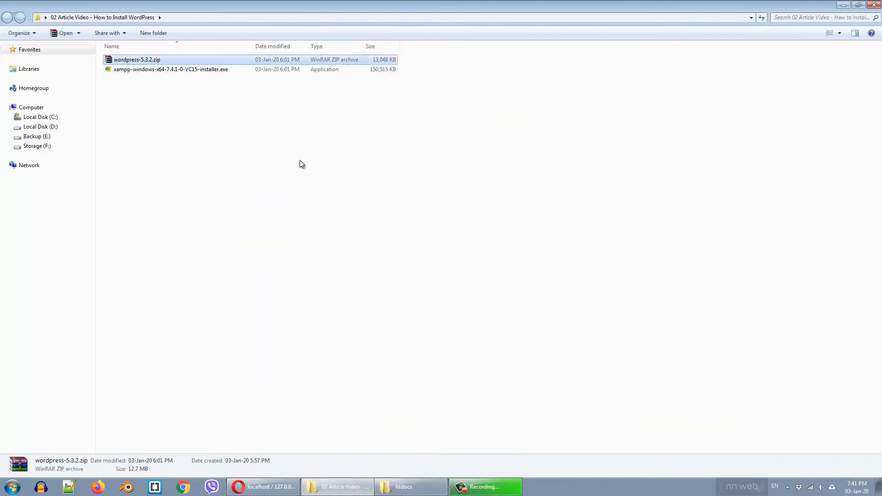
{"action": "left_click", "coordinate": [428, 487]}
{"action": "right_click", "coordinate": [410, 281]}
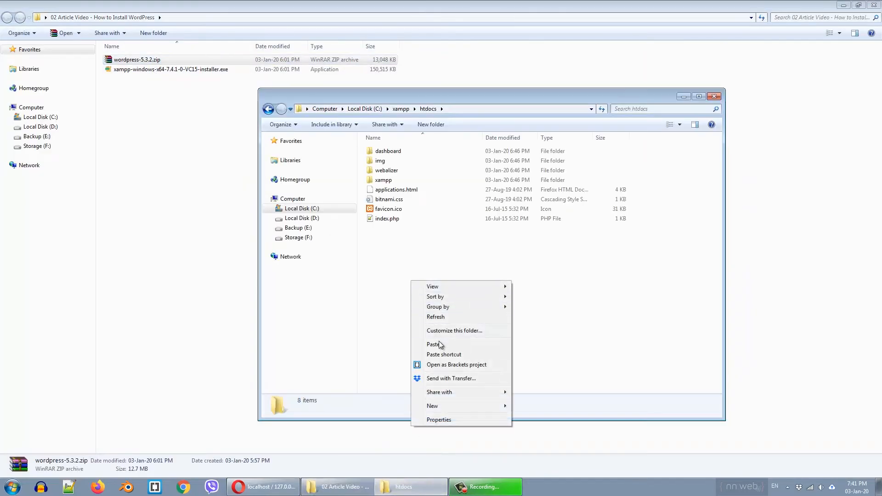
{"action": "left_click", "coordinate": [440, 345]}
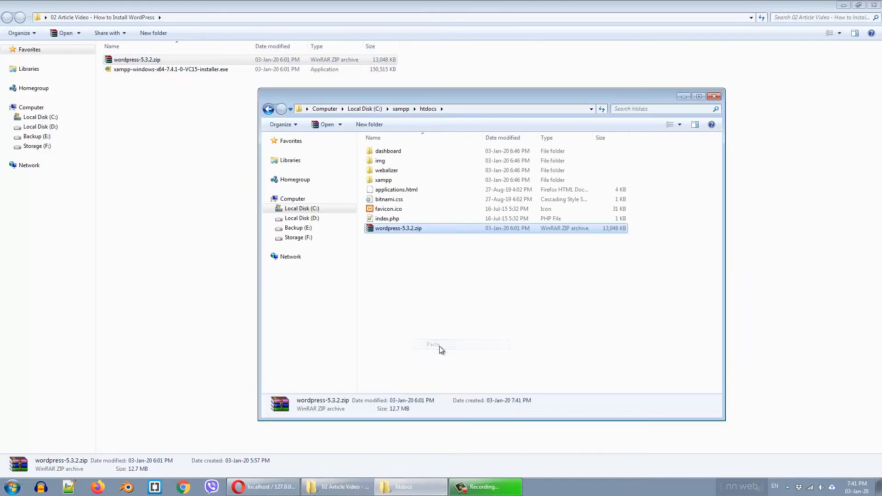
- Extract wordpress-5.3.2.zip in htdocs and rename the extracted wordpress folder to custom9
{"action": "right_click", "coordinate": [394, 229]}
{"action": "left_click", "coordinate": [430, 276]}
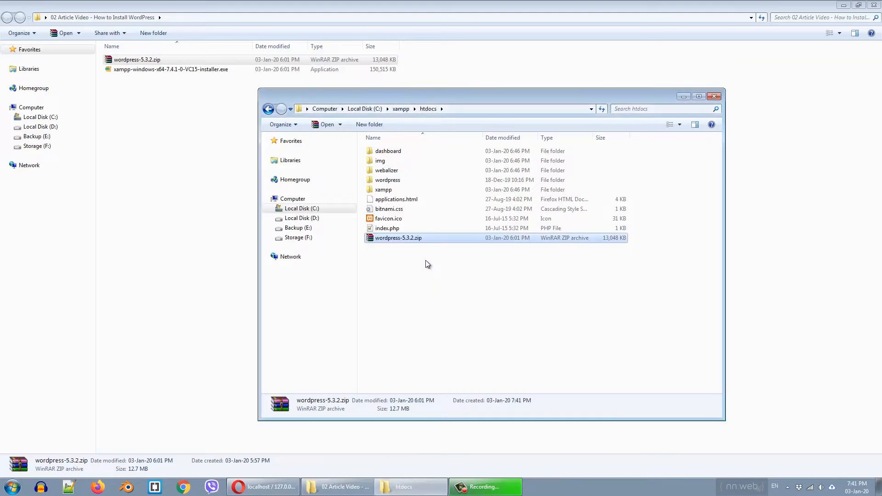
{"action": "left_click", "coordinate": [388, 181]}
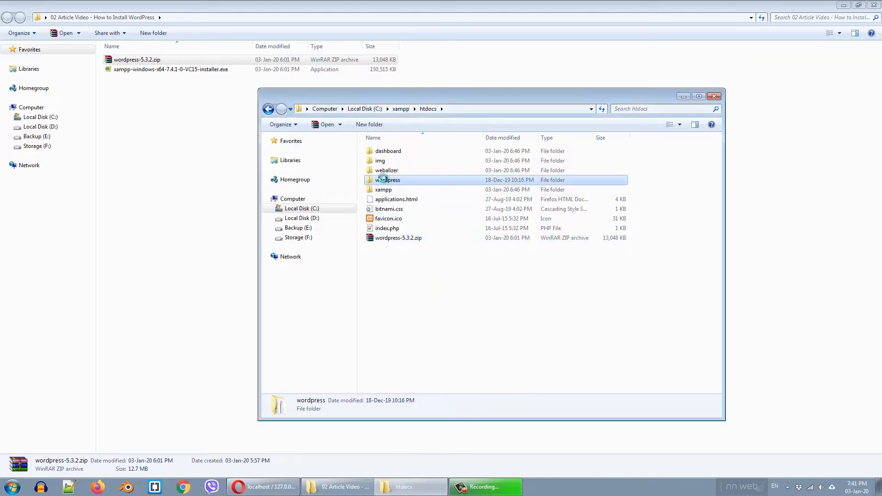
{"action": "right_click", "coordinate": [396, 180]}
{"action": "left_click", "coordinate": [438, 457]}
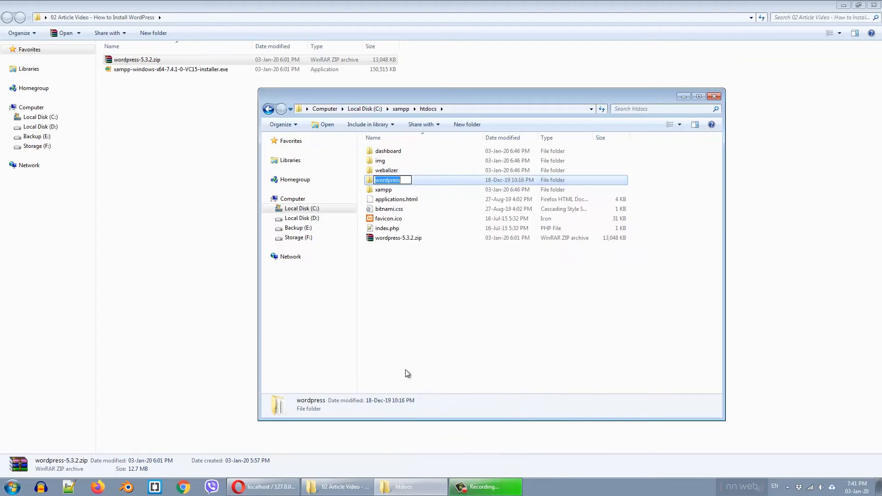
{"action": "type", "text": "custom9"}
{"action": "key", "text": "Return"}
{"action": "key", "text": "Return"}
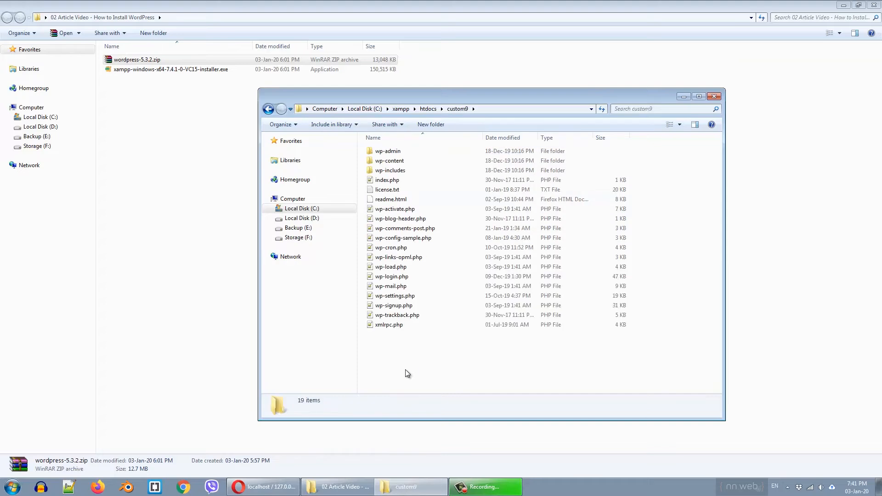
- Edit wp-config-sample.php in Notepad++: DB_NAME custom9, DB_USER root, empty DB_PASSWORD
{"action": "right_click", "coordinate": [410, 241]}
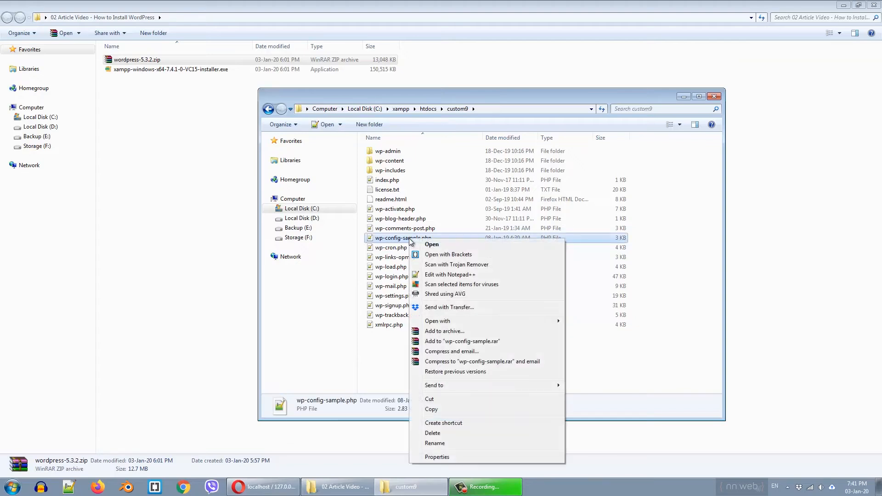
{"action": "left_click", "coordinate": [451, 274]}
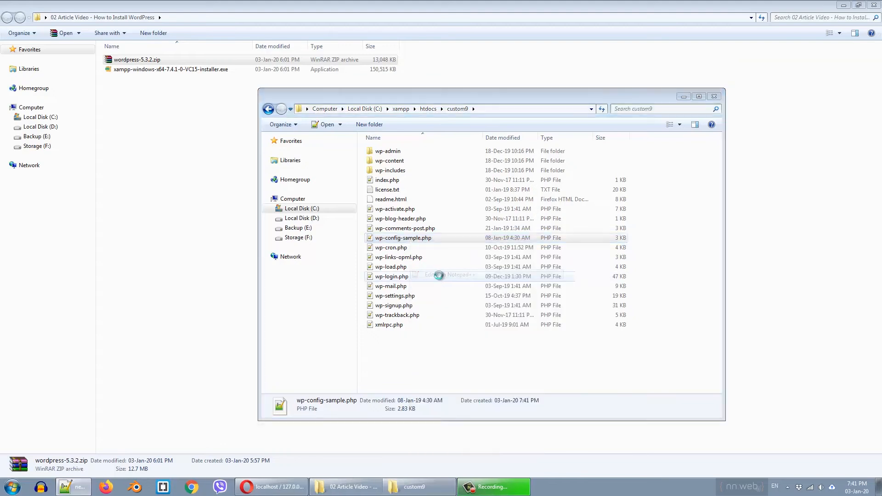
{"action": "scroll", "coordinate": [262, 252], "scroll_direction": "down", "scroll_amount": 3}
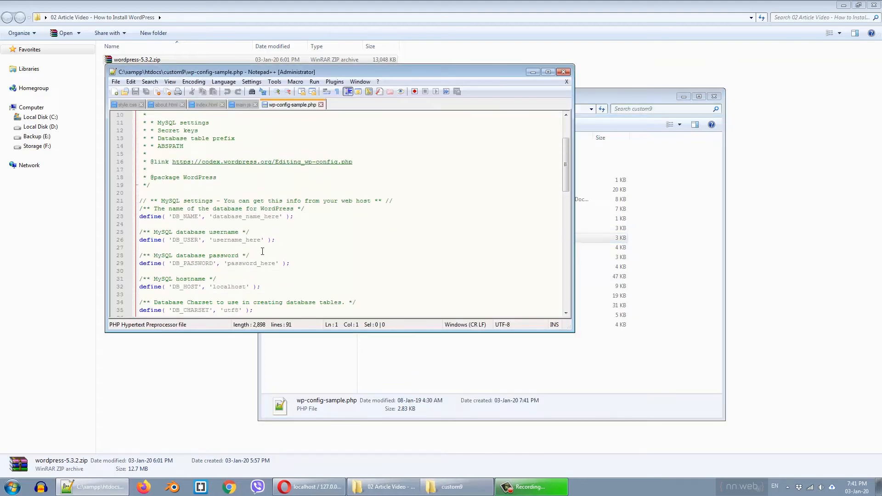
{"action": "double_click", "coordinate": [233, 217]}
{"action": "type", "text": "cu"}
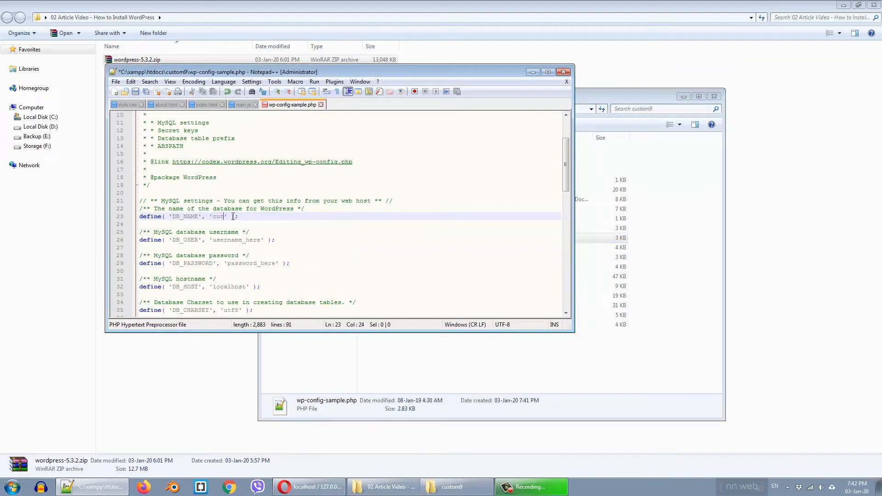
{"action": "type", "text": "stom9"}
{"action": "double_click", "coordinate": [231, 241]}
{"action": "type", "text": "root"}
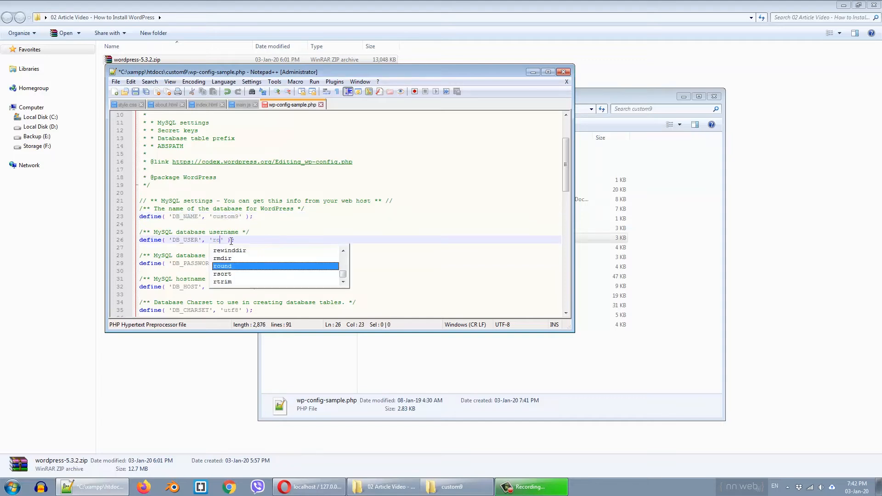
{"action": "double_click", "coordinate": [249, 263]}
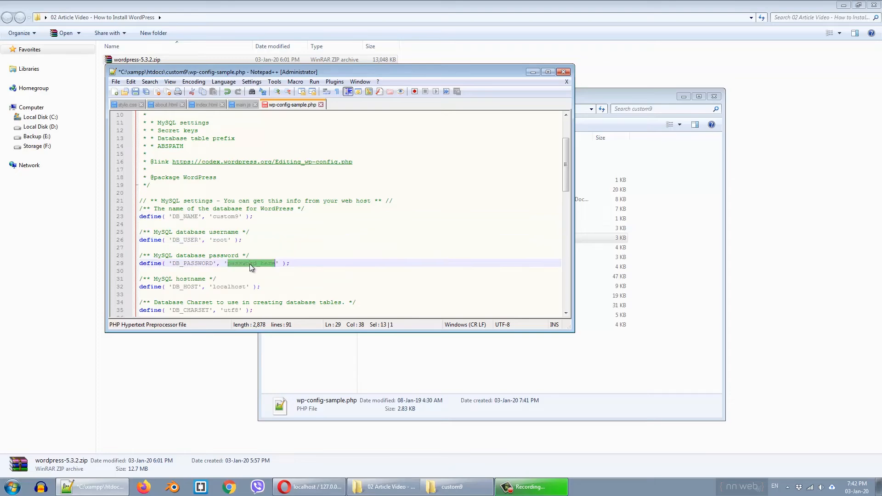
{"action": "key", "text": "BackSpace"}
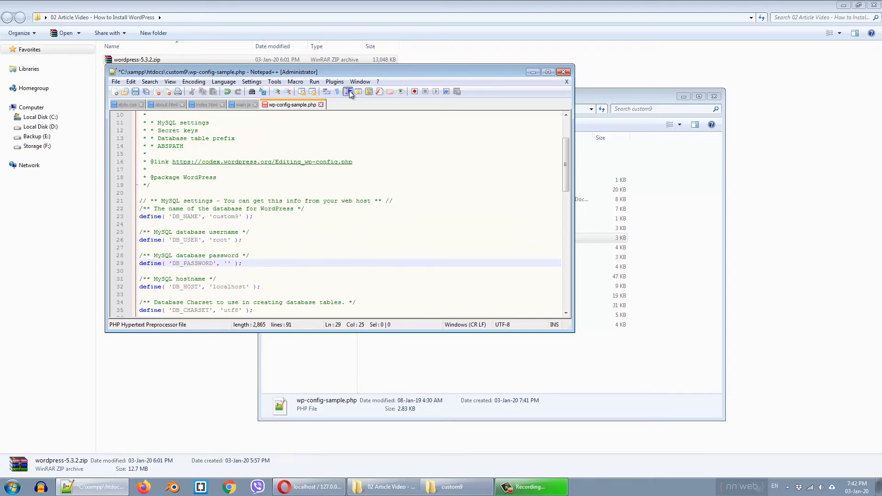
- Save the edited config file and close Notepad++
{"action": "left_click", "coordinate": [116, 81]}
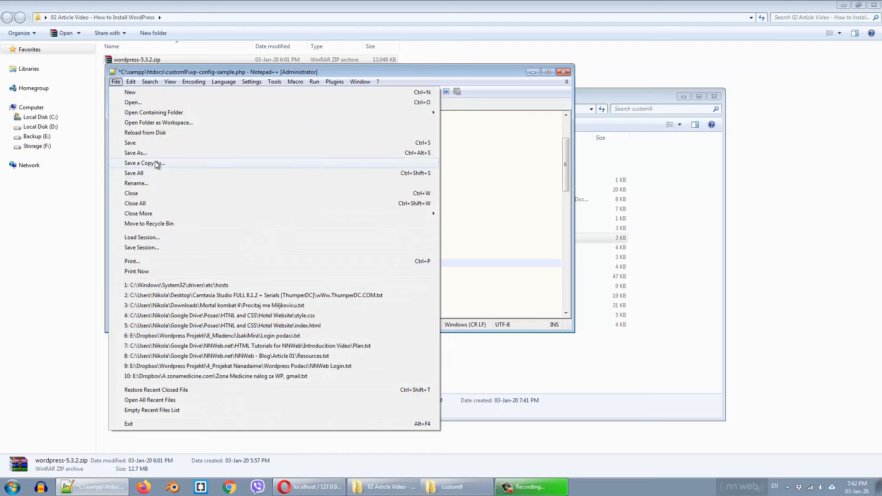
{"action": "left_click", "coordinate": [156, 142]}
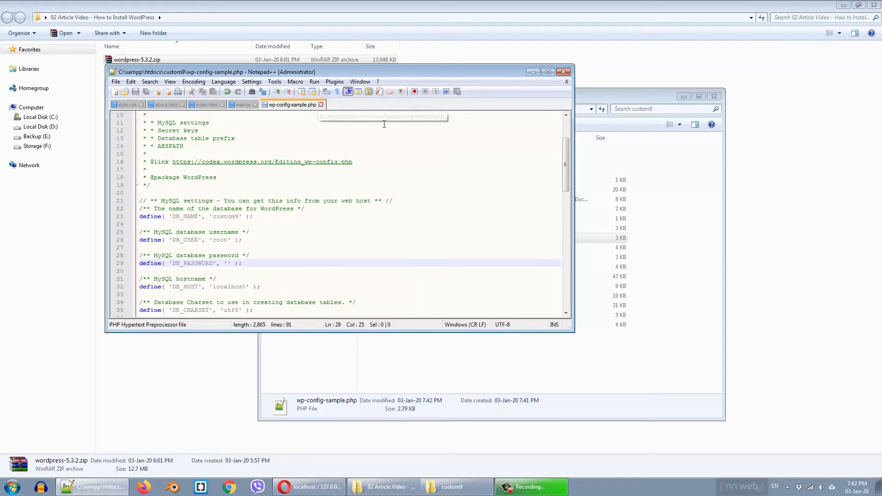
{"action": "left_click", "coordinate": [563, 73]}
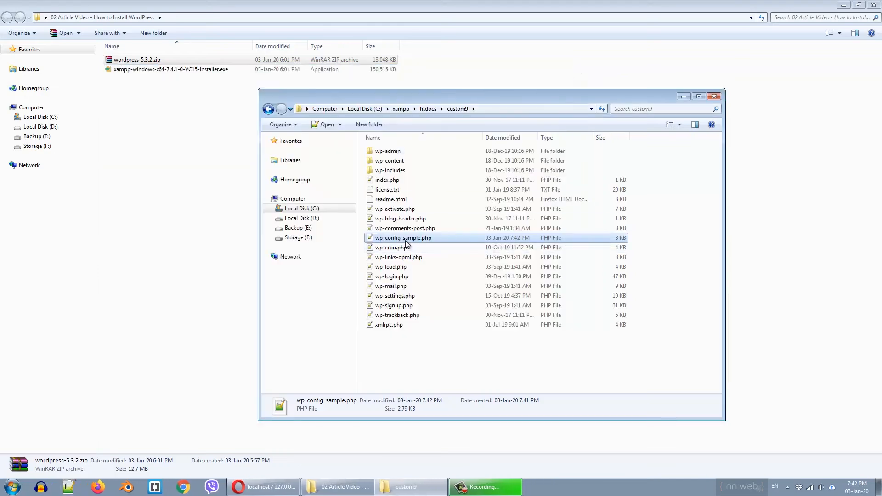
- Rename wp-config-sample.php to wp-config.php, then return to Opera with phpMyAdmin
{"action": "right_click", "coordinate": [407, 240]}
{"action": "left_click", "coordinate": [431, 445]}
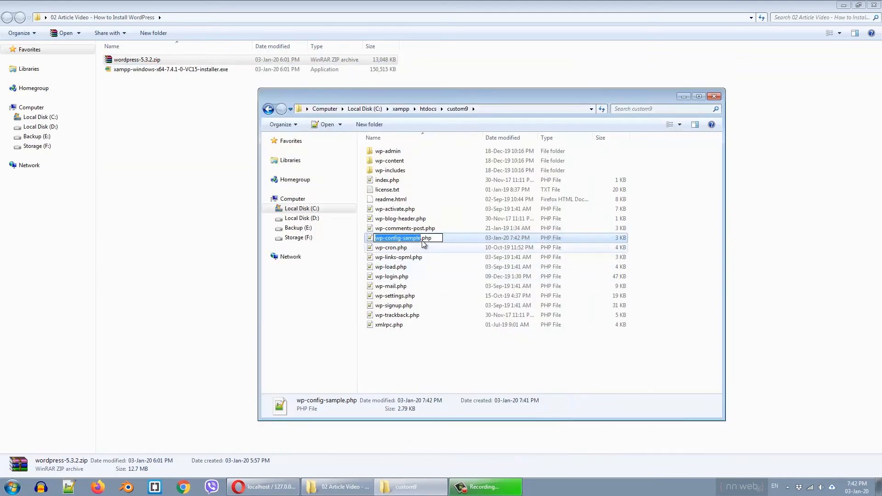
{"action": "key", "text": "Right"}
{"action": "key", "text": "BackSpace"}
{"action": "key", "text": "BackSpace"}
{"action": "key", "text": "BackSpace"}
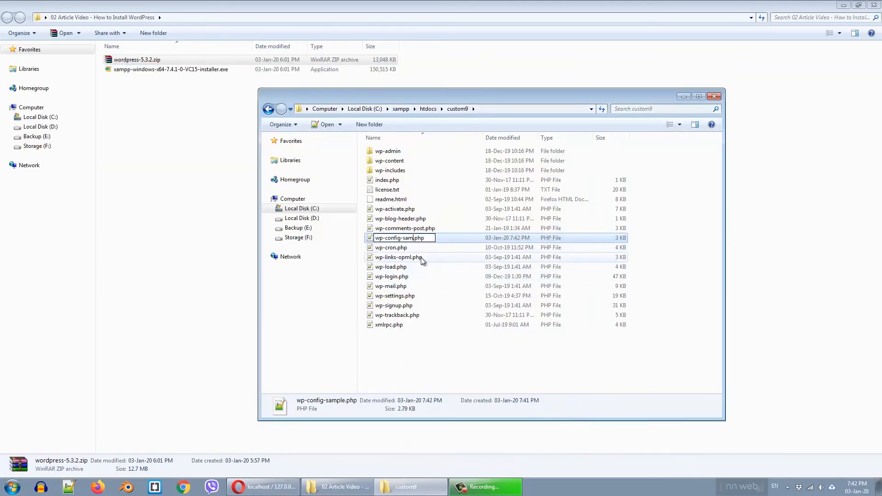
{"action": "key", "text": "Return"}
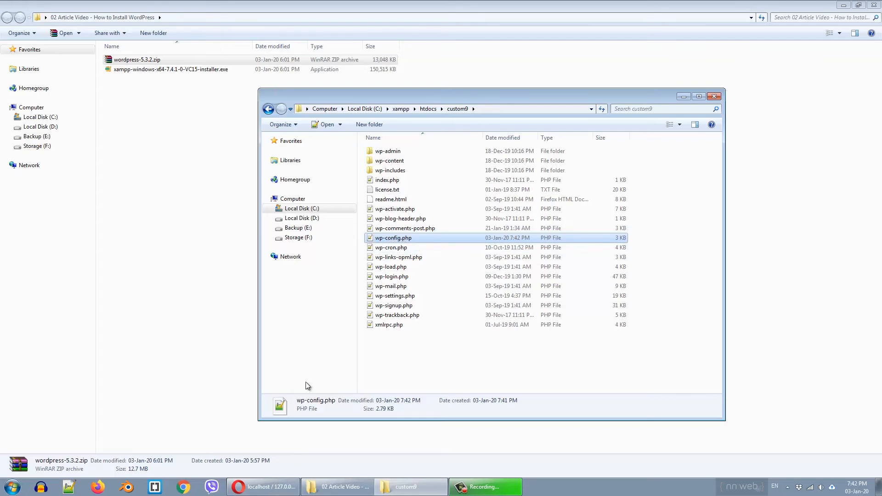
{"action": "left_click", "coordinate": [262, 486]}
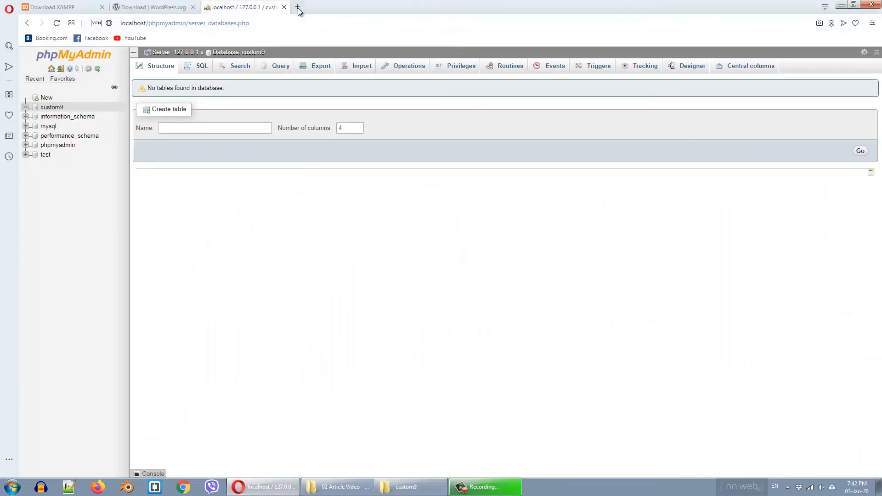
- Load localhost/custom9 in a new tab and continue past the language screen with English (United States)
{"action": "left_click", "coordinate": [297, 7]}
{"action": "type", "text": "localhost"}
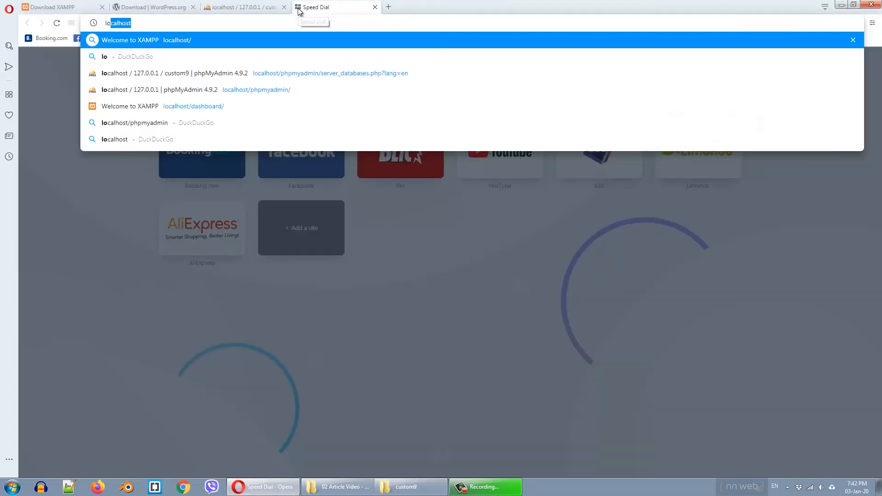
{"action": "key", "text": "Right"}
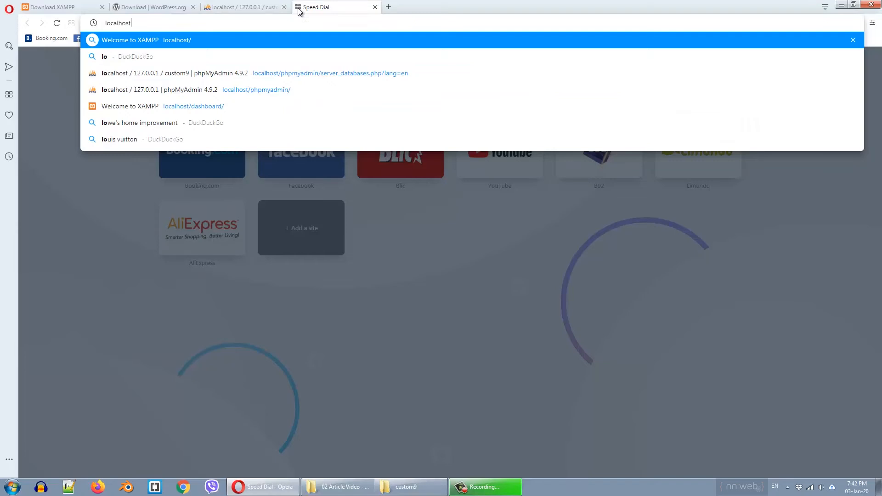
{"action": "type", "text": "/"}
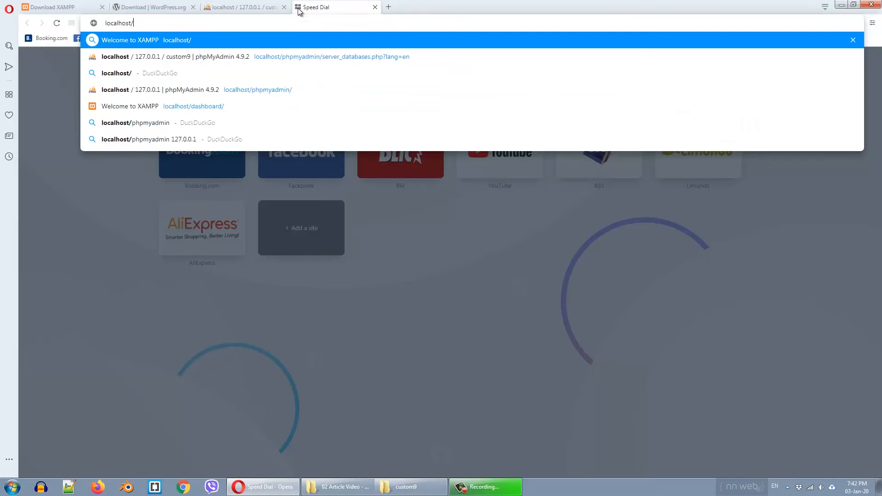
{"action": "type", "text": "custom9"}
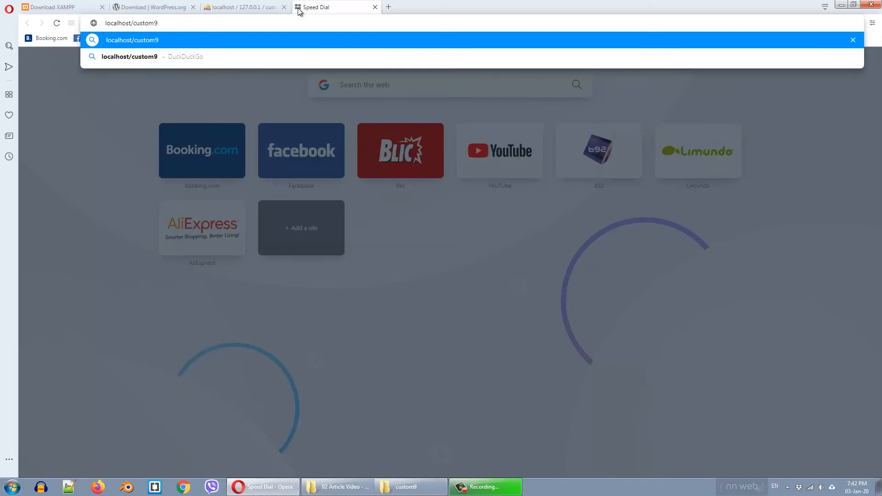
{"action": "key", "text": "Return"}
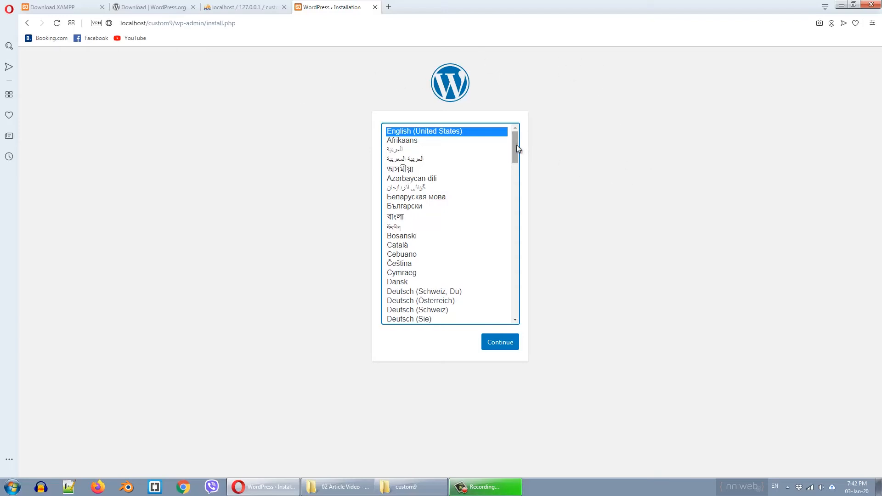
{"action": "mouse_move", "coordinate": [516, 146]}
{"action": "left_mouse_down"}
{"action": "mouse_move", "coordinate": [520, 300]}
{"action": "mouse_move", "coordinate": [529, 135]}
{"action": "left_mouse_up"}
{"action": "left_click", "coordinate": [501, 345]}
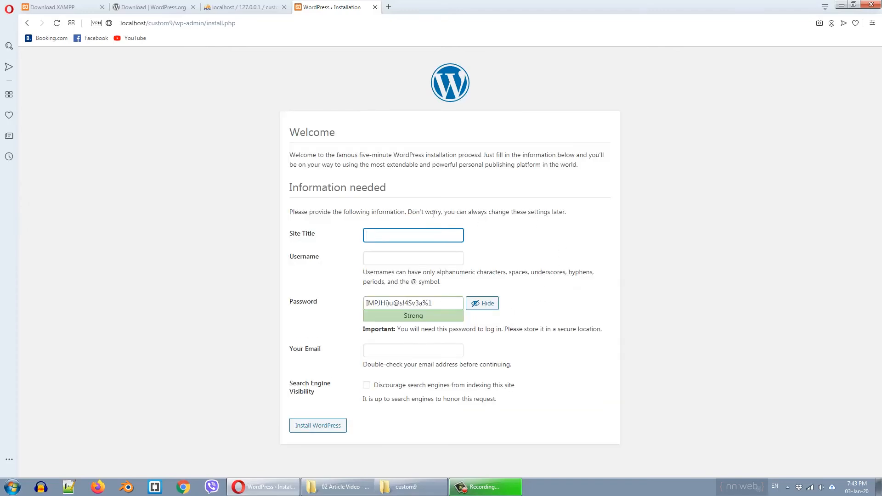
- Enter site title 'custom9', an admin username and a weak password, confirming its use
{"action": "type", "text": "custom9"}
{"action": "key", "text": "Tab"}
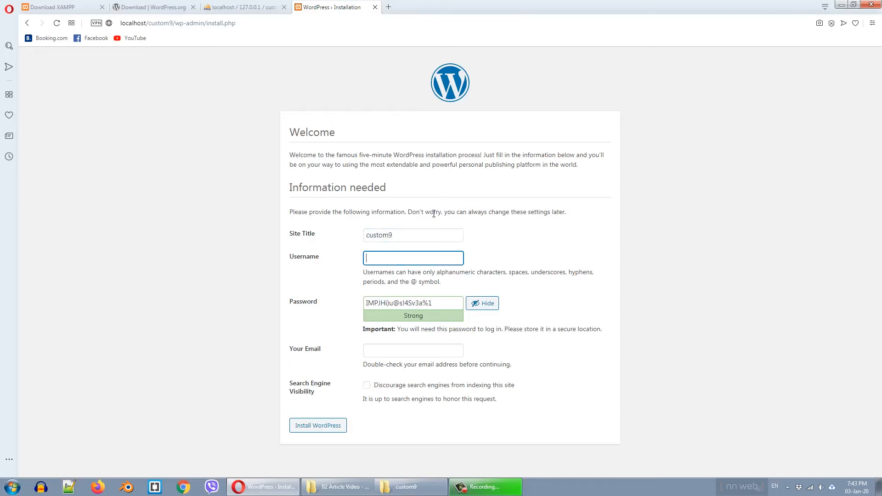
{"action": "type", "text": "nikola"}
{"action": "left_click_drag", "start_coordinate": [440, 304], "coordinate": [292, 307]}
{"action": "type", "text": "1234"}
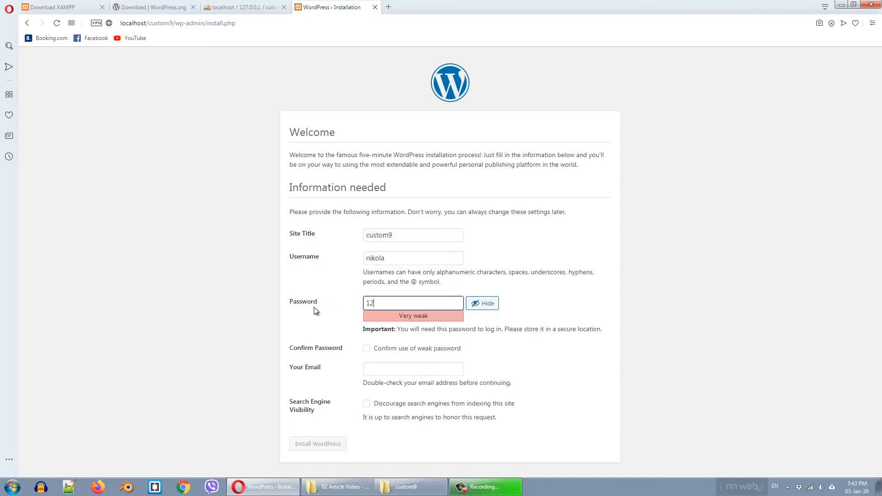
{"action": "left_click", "coordinate": [372, 350]}
- Fill in the admin e-mail, discourage search engine indexing, and install WordPress
{"action": "left_click", "coordinate": [425, 370]}
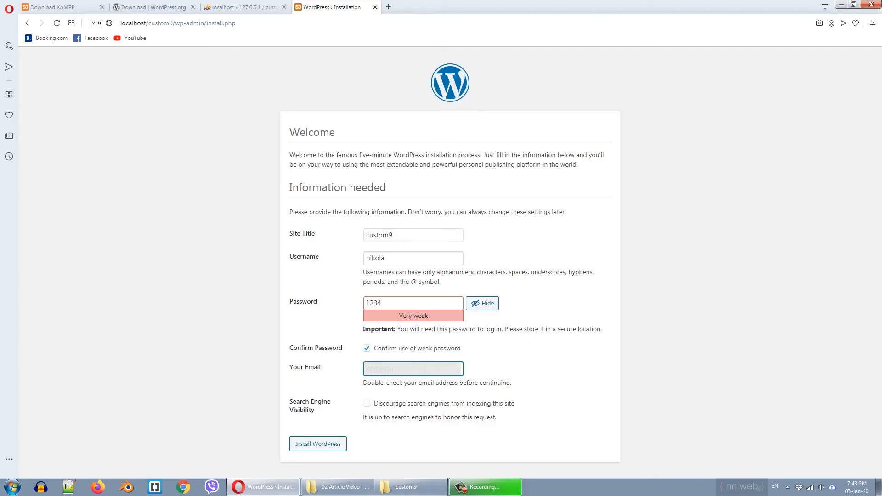
{"action": "type", "text": "il.com"}
{"action": "left_click", "coordinate": [367, 404]}
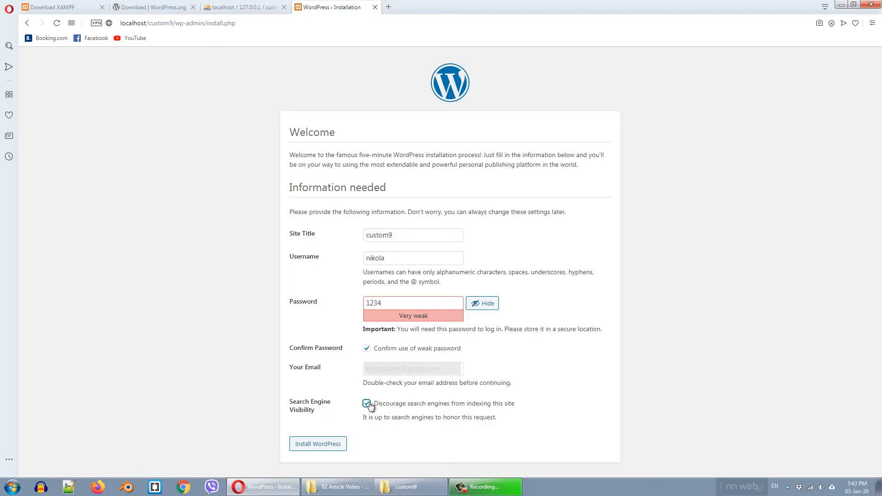
{"action": "left_click", "coordinate": [336, 445]}
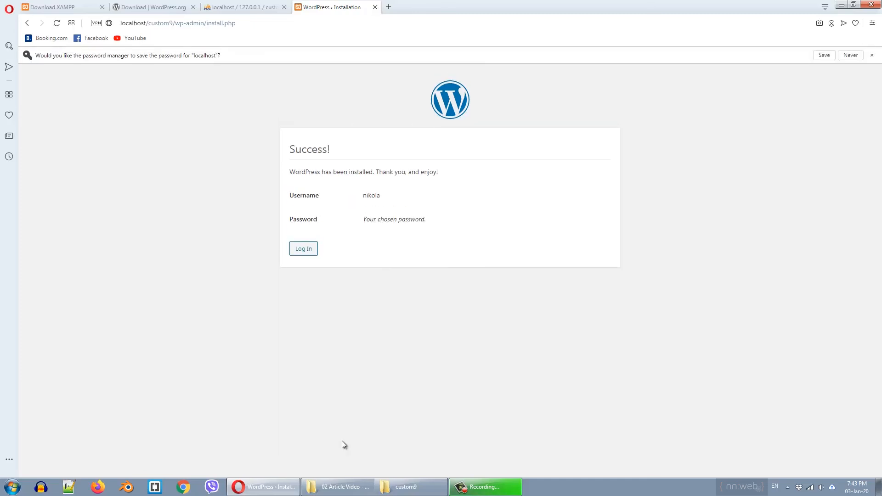
- Log into the new custom9 site with the admin username and password
{"action": "left_click", "coordinate": [311, 254]}
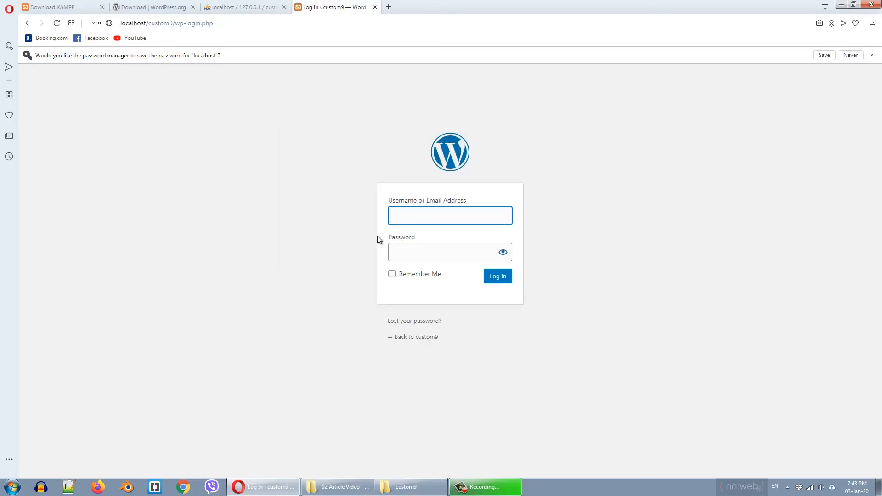
{"action": "type", "text": "nikola"}
{"action": "key", "text": "Tab"}
{"action": "type", "text": "••••"}
{"action": "key", "text": "Return"}
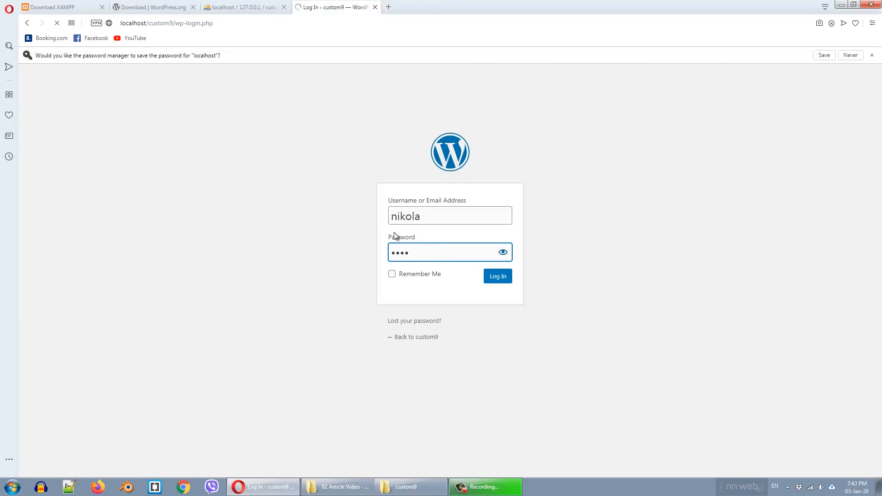